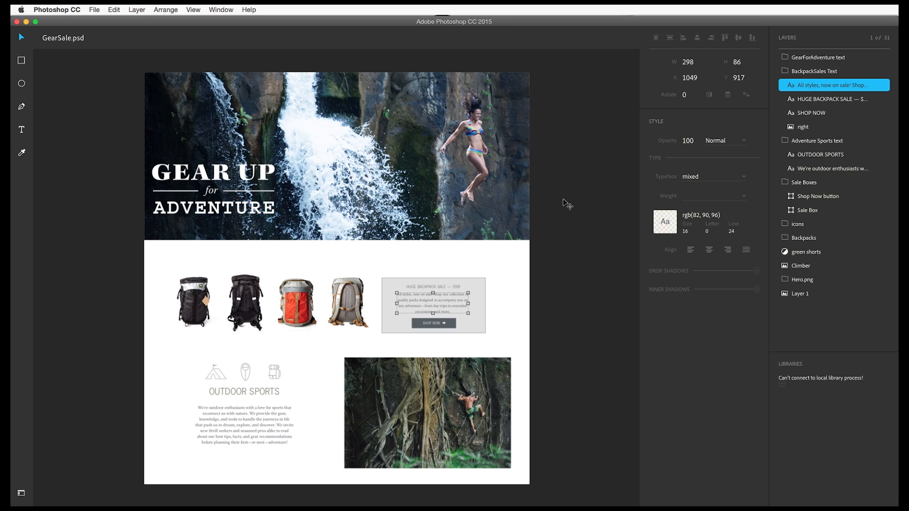
- Limit the search to recent documents and open Vermilion_Website_Audrey.psd
key("super+f")
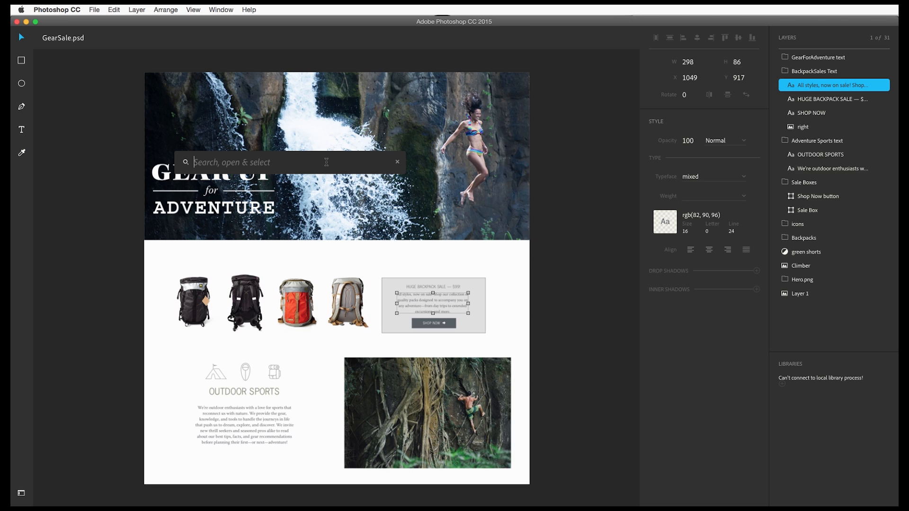
left_click(307, 164)
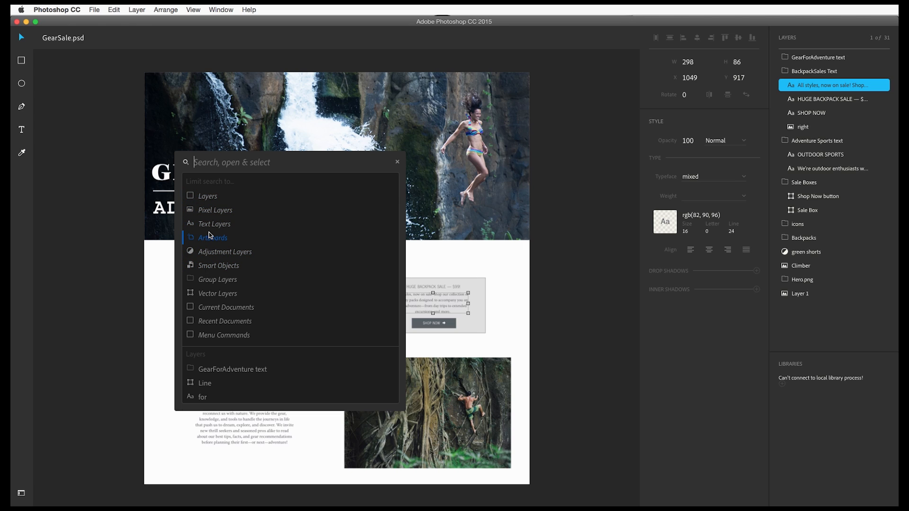
left_click(240, 323)
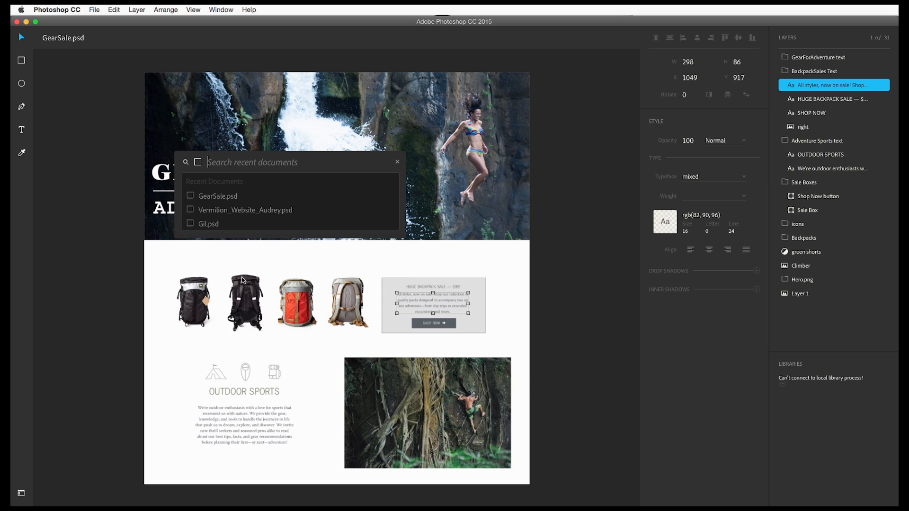
left_click(229, 211)
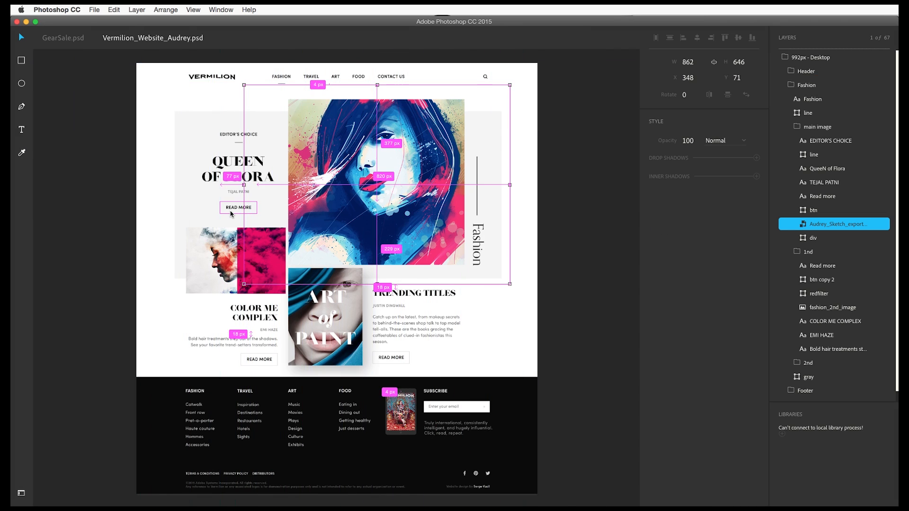
- Limit the search to menu commands, run About Photoshop to view its credits, and dismiss them
key("super+f")
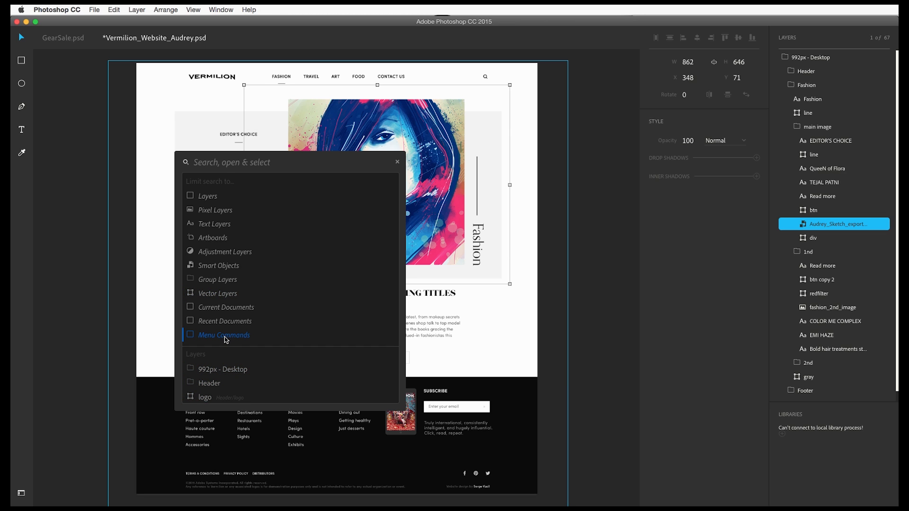
left_click(225, 337)
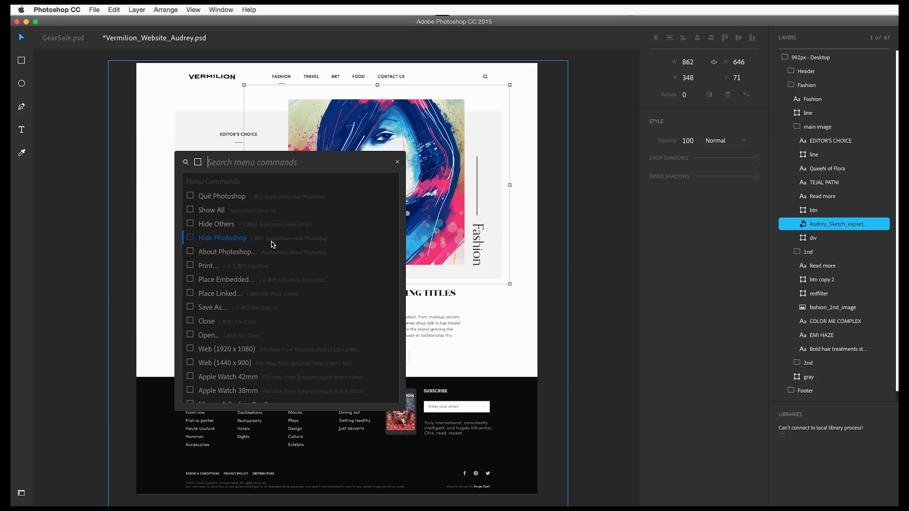
left_click(220, 255)
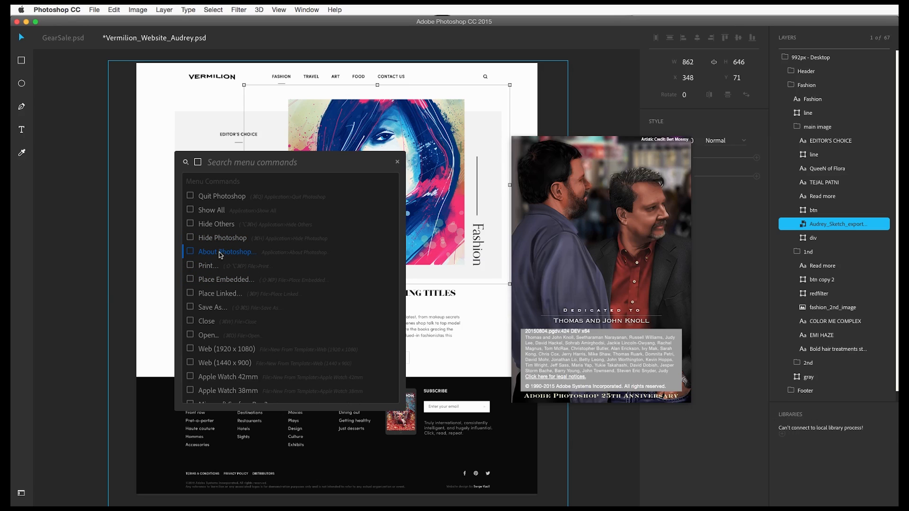
left_click(592, 272)
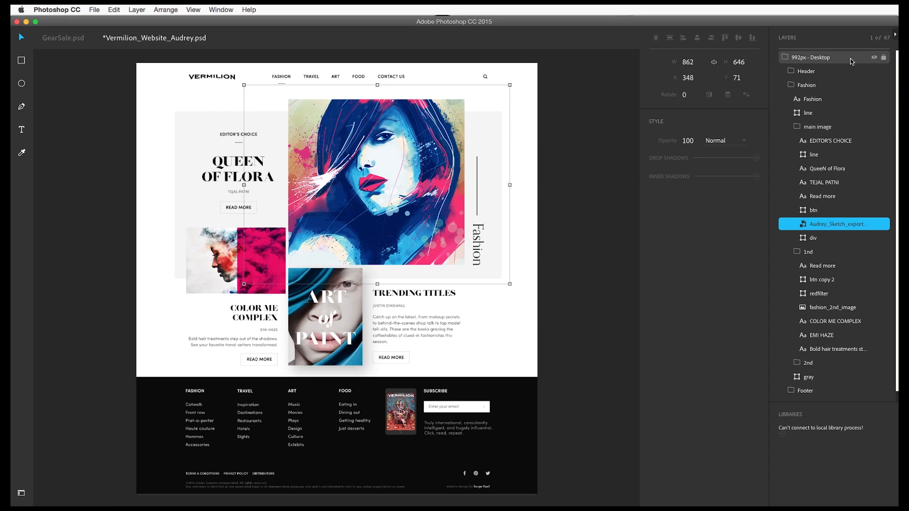
- Collapse the side panels to icons, toggle the layers and properties views individually, and bring both back
left_click(765, 35)
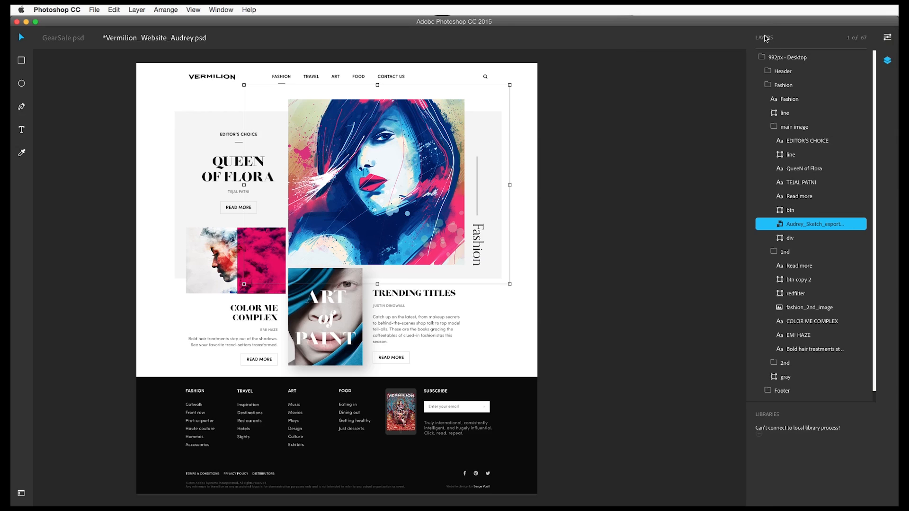
left_click(888, 61)
left_click(887, 61)
left_click(887, 60)
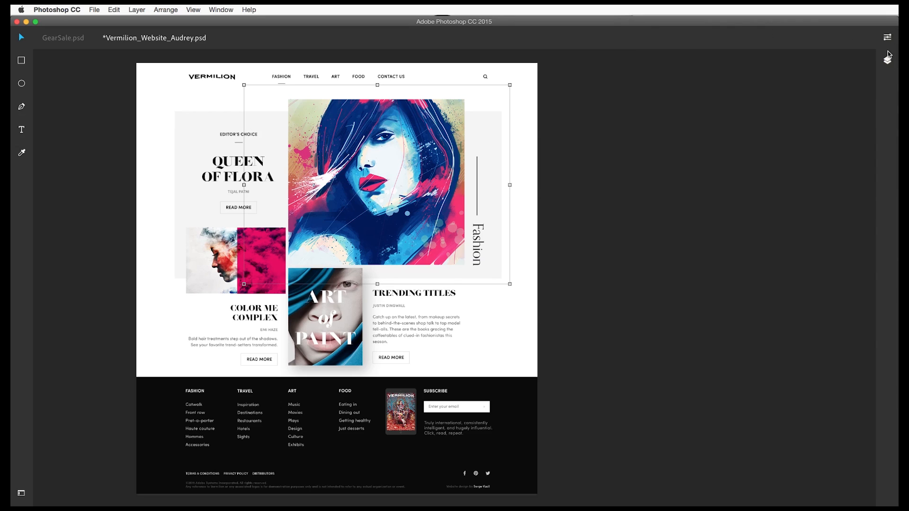
left_click(887, 40)
left_click(887, 40)
left_click(888, 40)
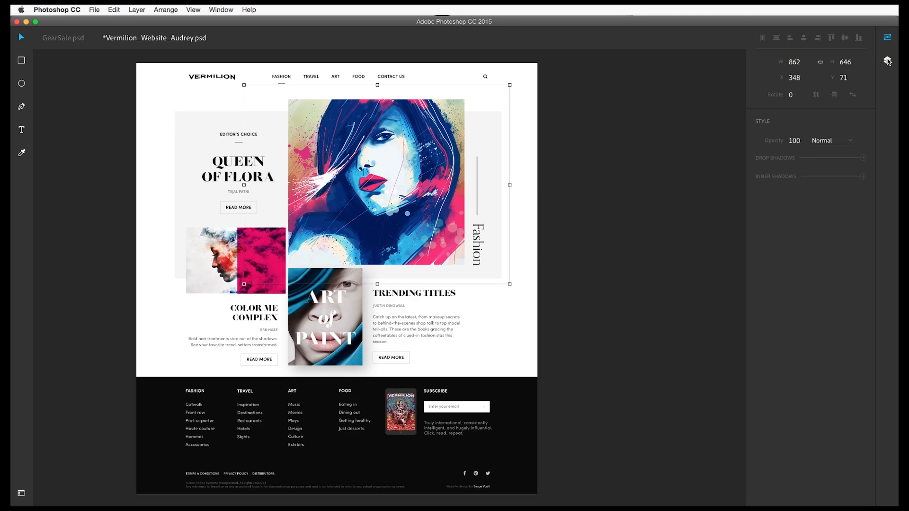
left_click(888, 61)
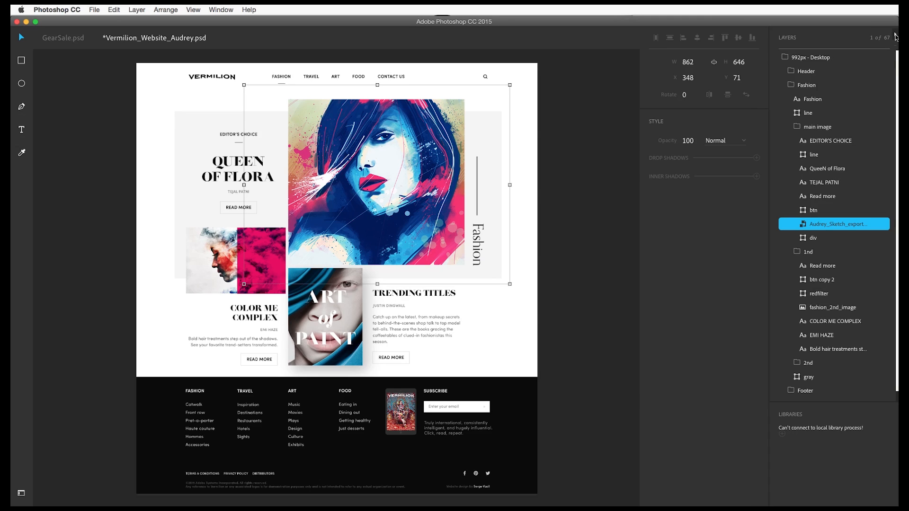
- Hide and reveal the layers and properties views once more, finishing with both open side by side
left_click(890, 37)
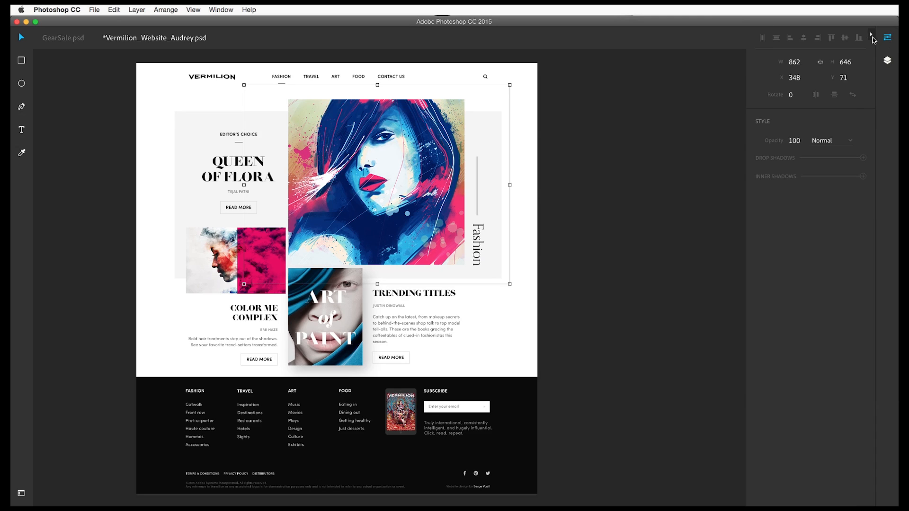
left_click(887, 61)
left_click(894, 38)
left_click(890, 40)
left_click(888, 61)
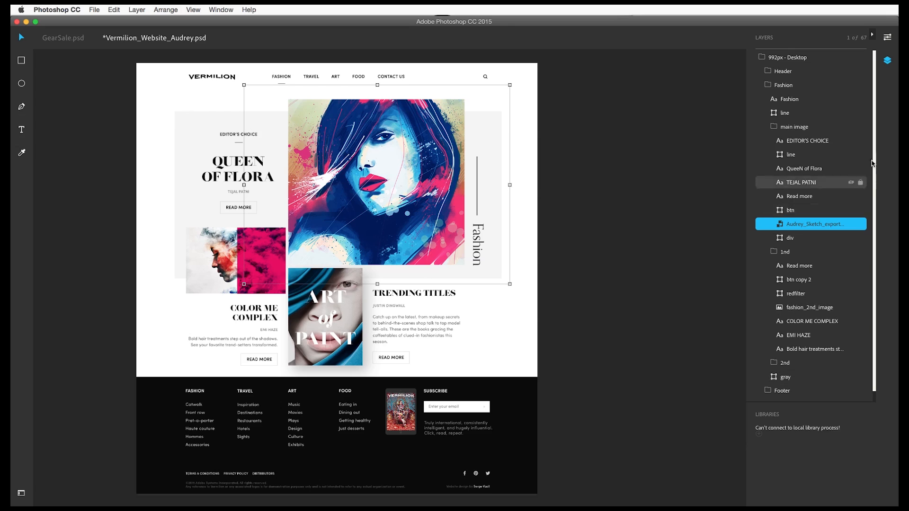
left_click(887, 37)
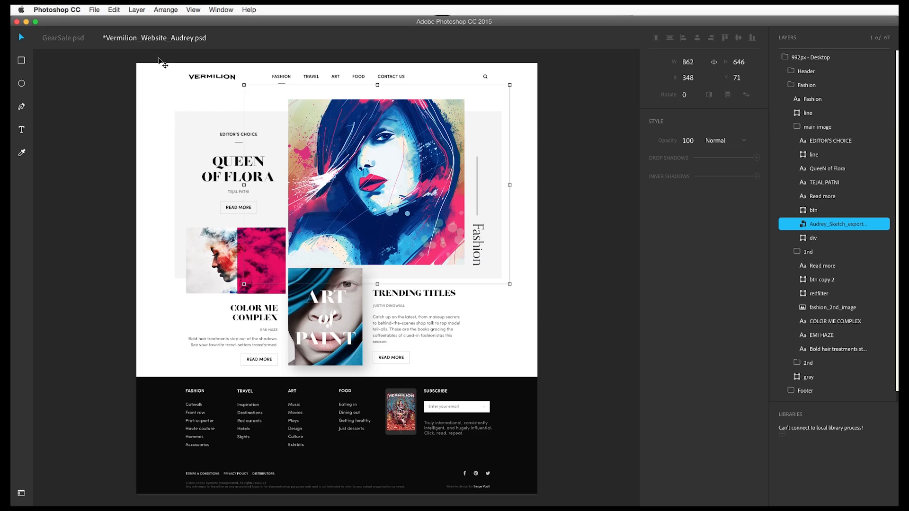
- Create 15 new blank documents, Untitled-1 through Untitled-15
key("super")
key("super+n")
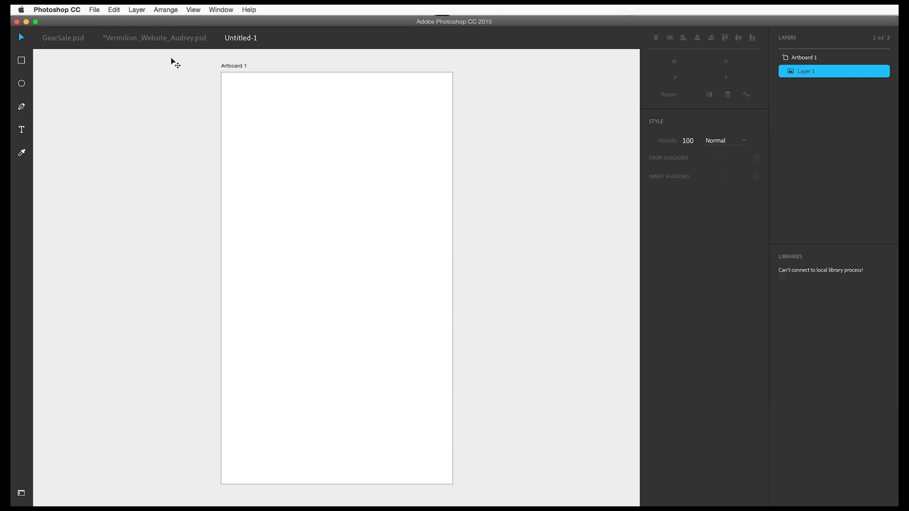
key("super+n")
key("super+n")
key("super+n")
key("super+n")
key("super+n")
key("super+n")
key("super+n")
key("super+n")
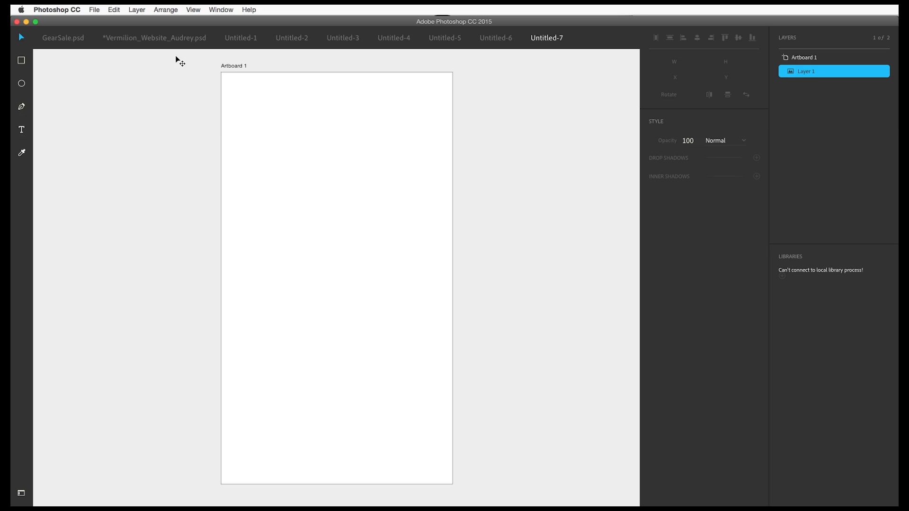
key("super+n")
key("super+n")
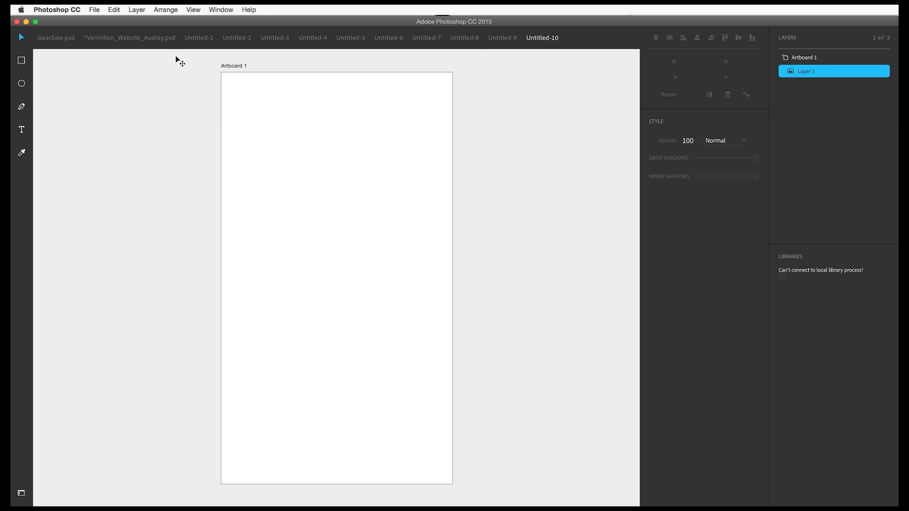
key("super+n")
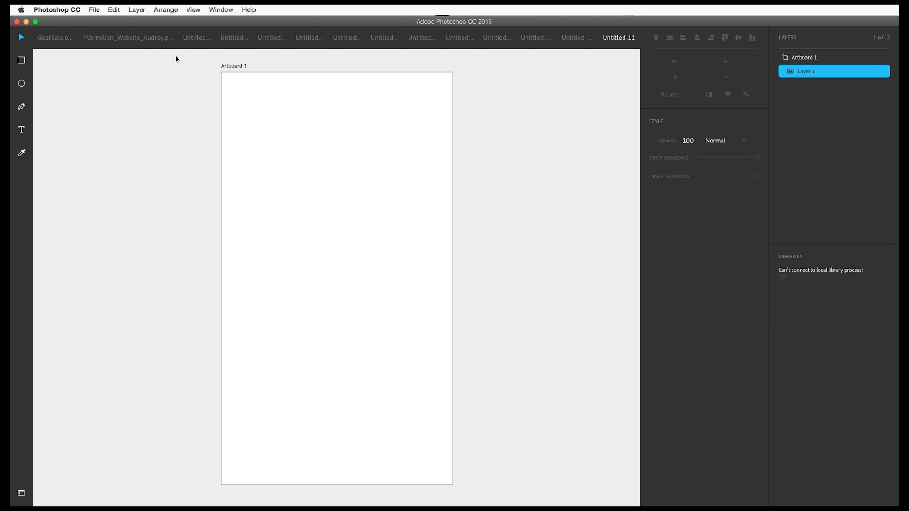
key("super+n")
key("super+n")
key("super+n")
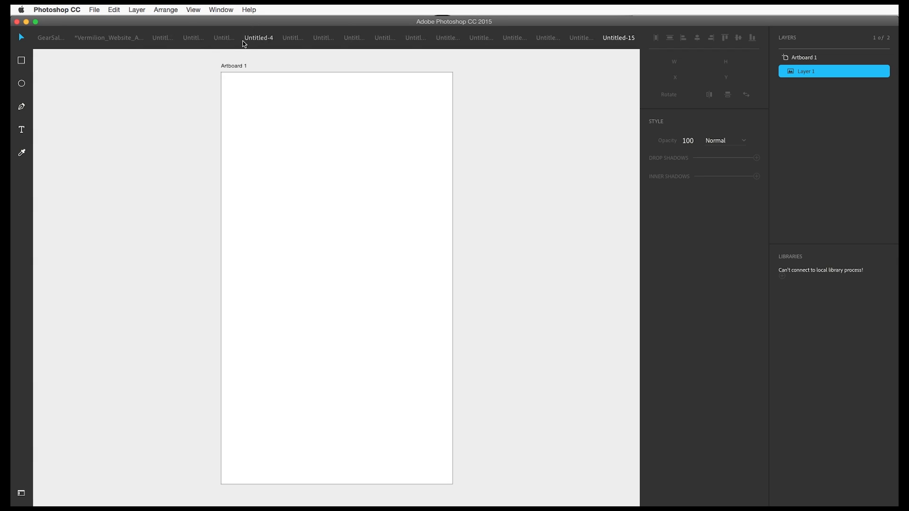
- In Vermilion_Website_Audrey.psd, draw a rectangle about 173 by 225 px beside the Trending Titles text
left_click(88, 37)
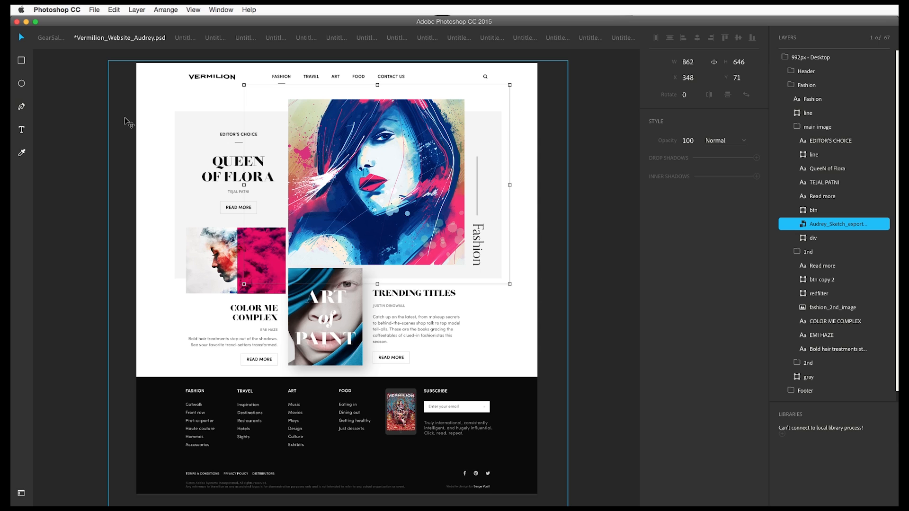
left_click(21, 60)
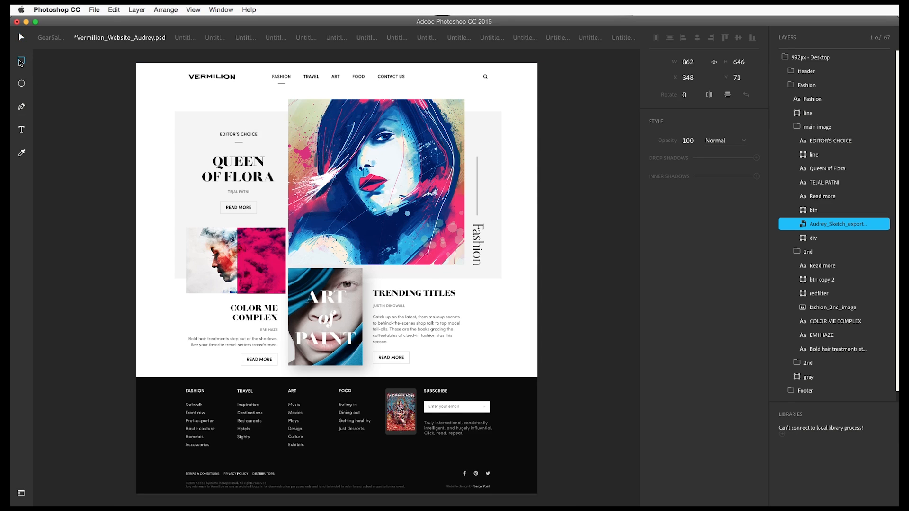
left_click_drag(466, 290, 520, 358)
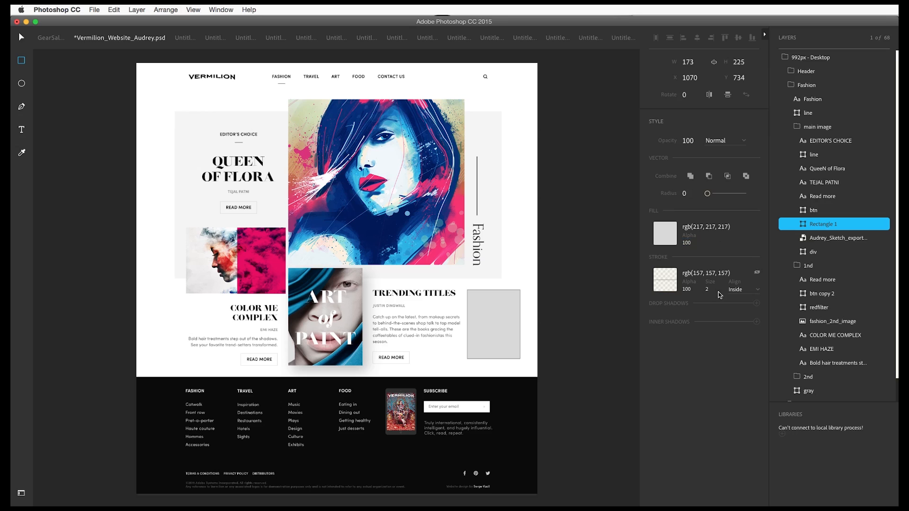
- Add a default inner shadow and drop shadow to the new rectangle and set its fill to purple, rgb(123, 103, 224)
left_click(756, 322)
left_click(756, 303)
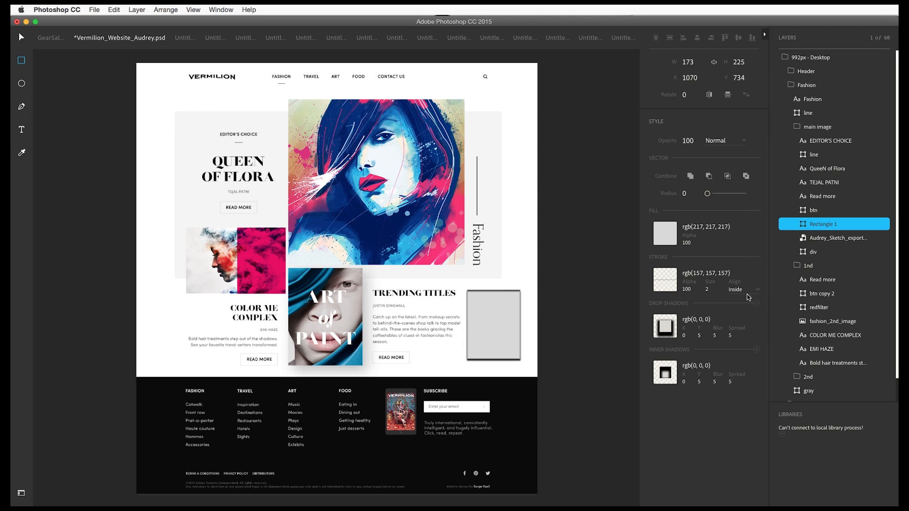
left_click(666, 236)
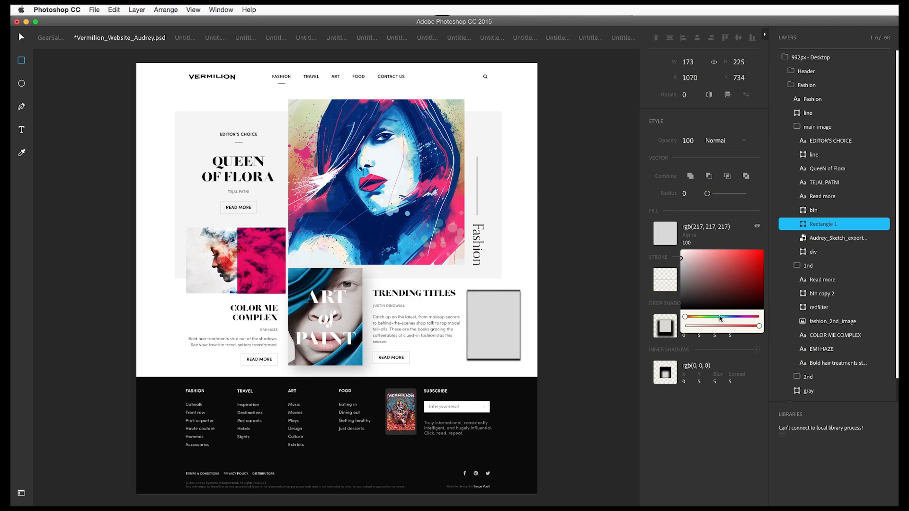
left_click_drag(715, 316, 737, 316)
left_click_drag(737, 258, 725, 257)
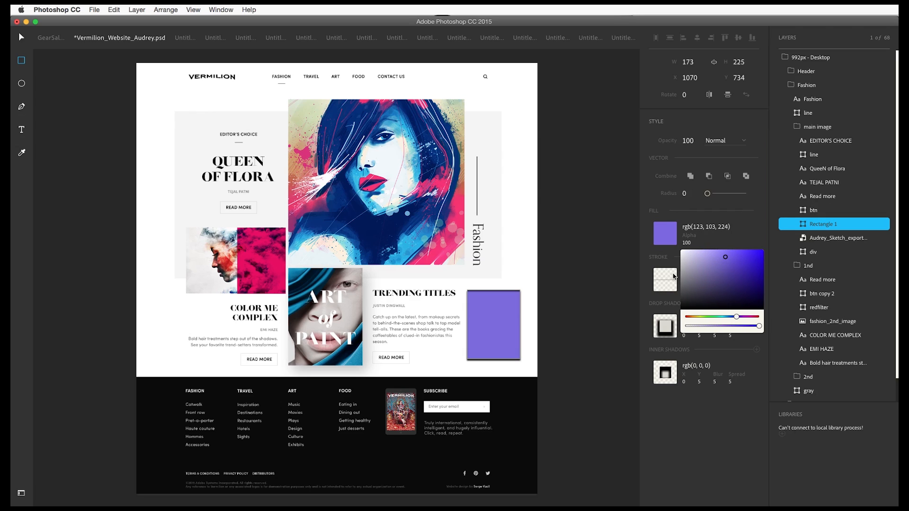
left_click(664, 238)
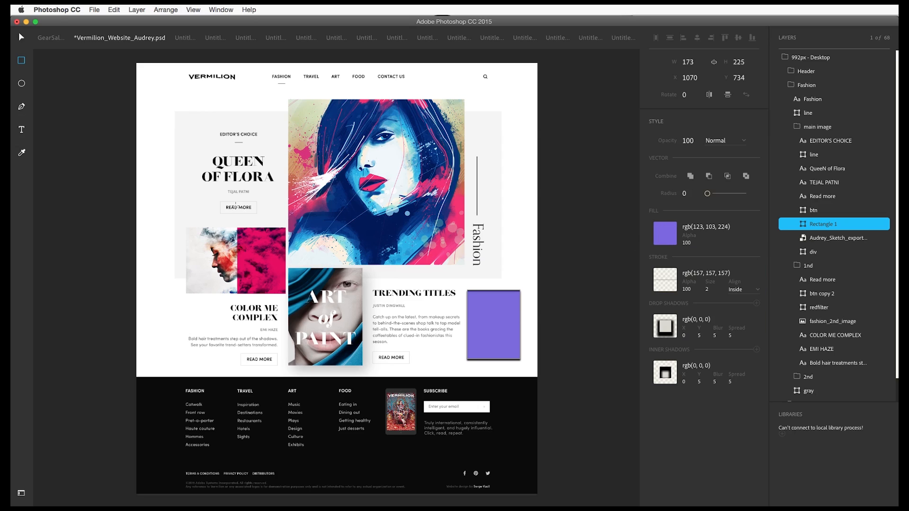
- Select the gray block behind the main image and match its fill to the purple rectangle with the Eyedropper
key("v")
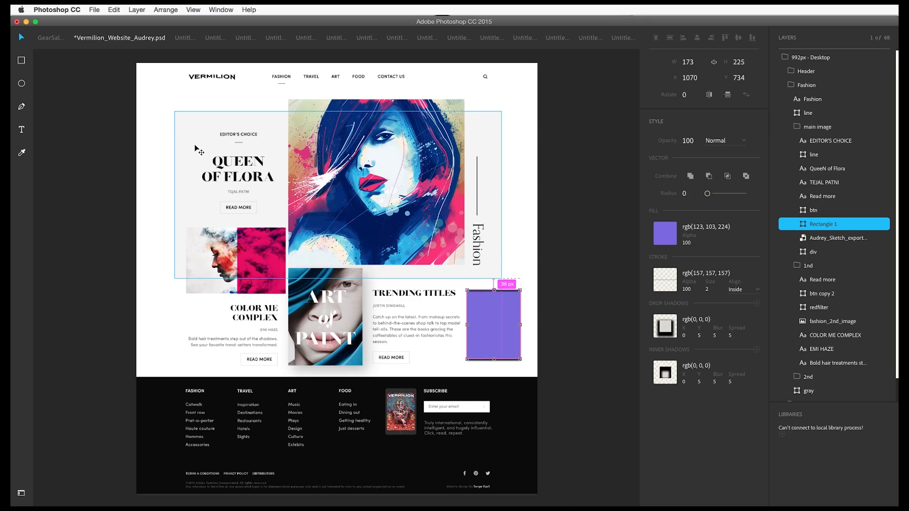
left_click(197, 150)
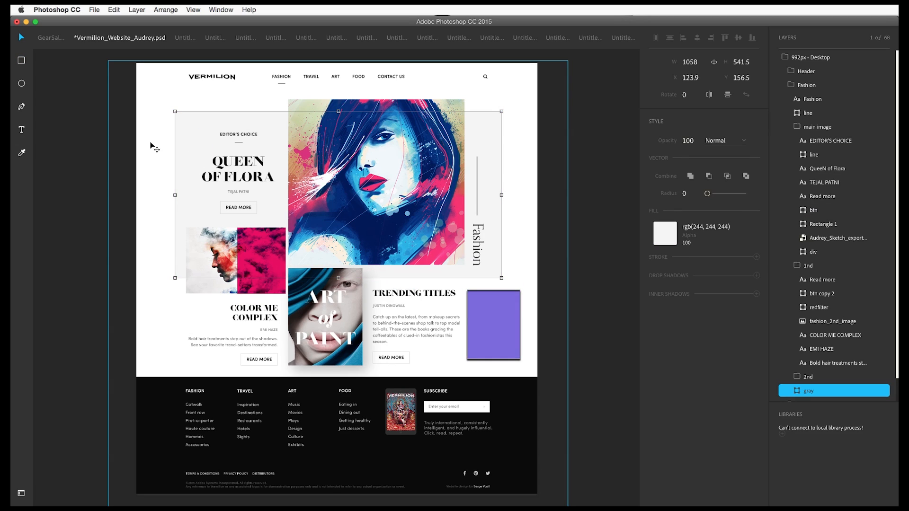
left_click(22, 153)
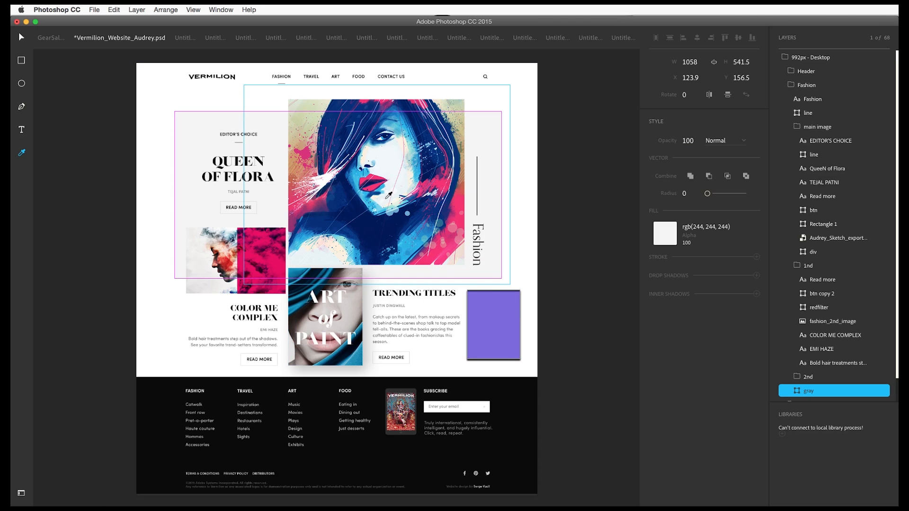
left_click(491, 314)
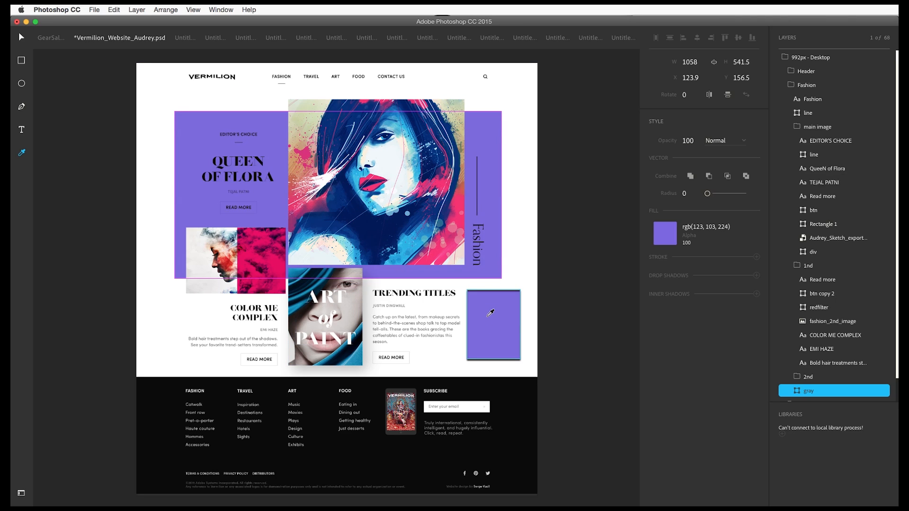
- Sample several colors from the portrait artwork for the background block's fill, ending on light turquoise, rgb(150, 223, 223)
left_click(411, 157)
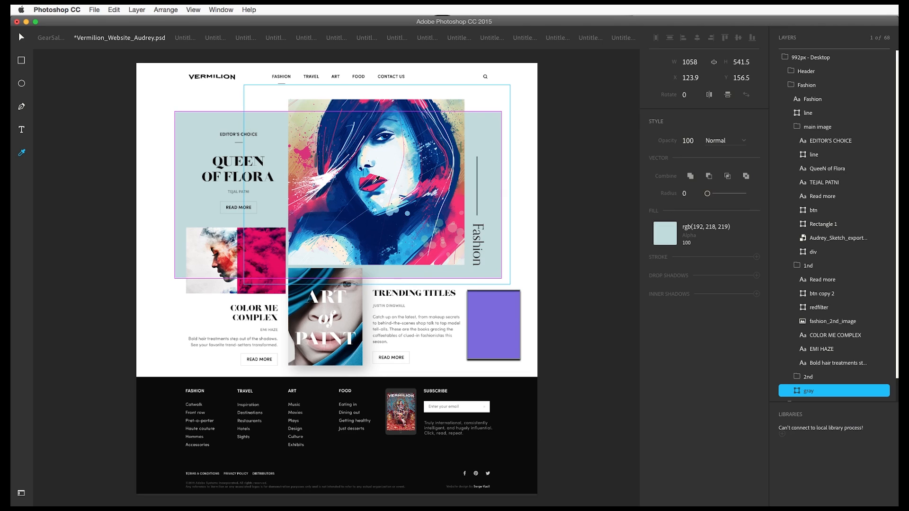
left_click(374, 178)
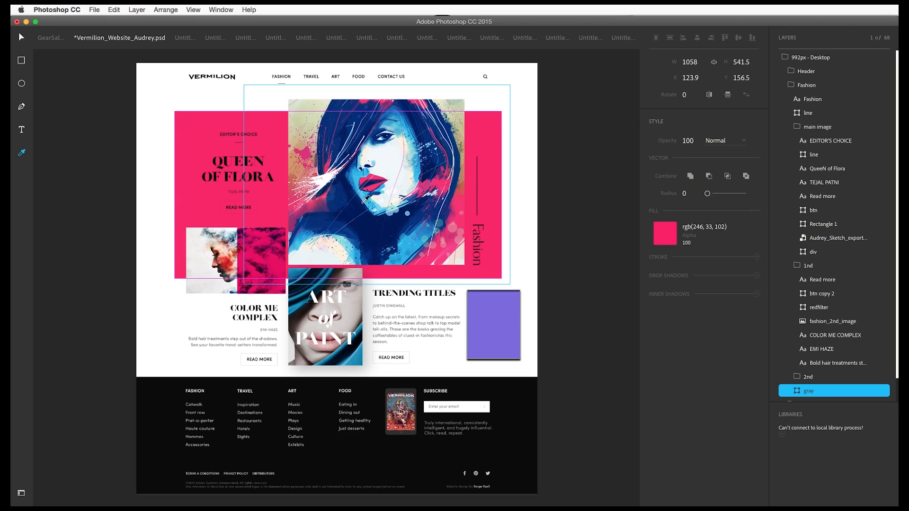
left_click(353, 242)
left_click(337, 228)
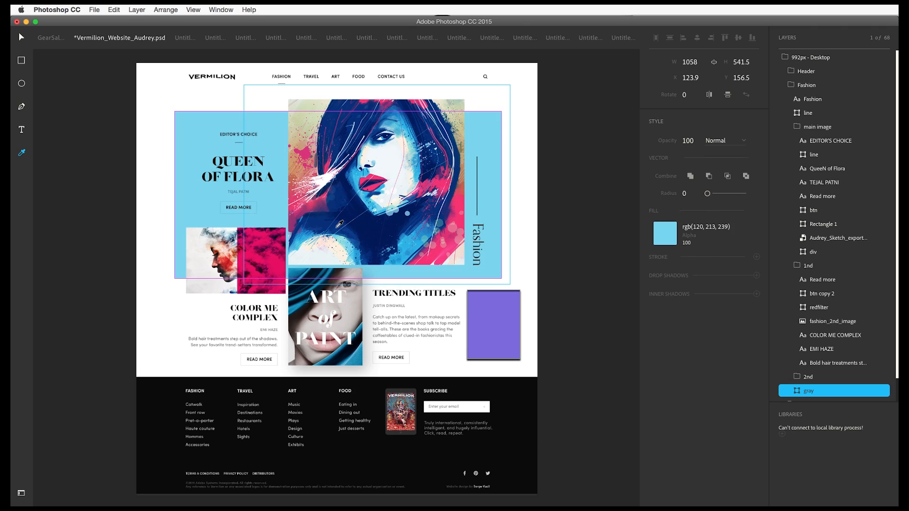
left_click(334, 229)
left_click(343, 239)
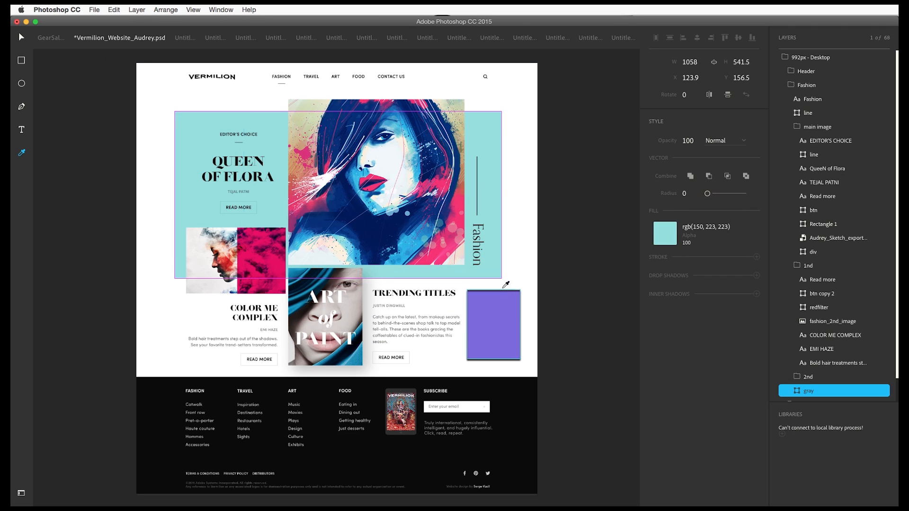
- Copy the purple rectangle's fill and shadows to the background block, and replace them with plain off-white, rgb(233, 234, 222), sampled from the portrait's face
left_click(492, 314)
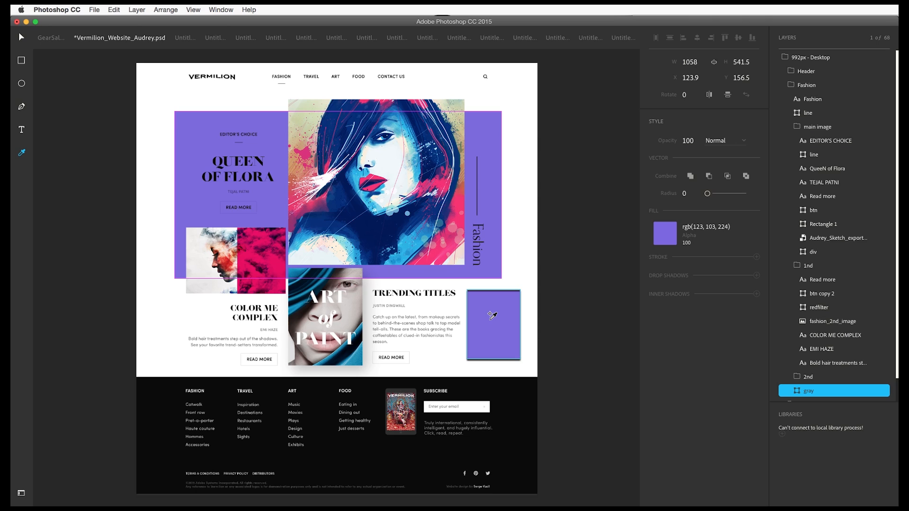
left_click(492, 309)
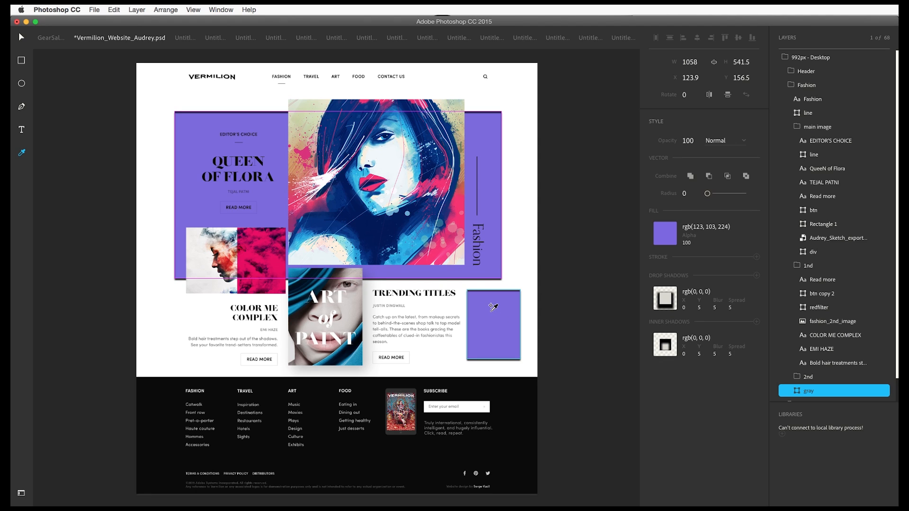
left_click(389, 164)
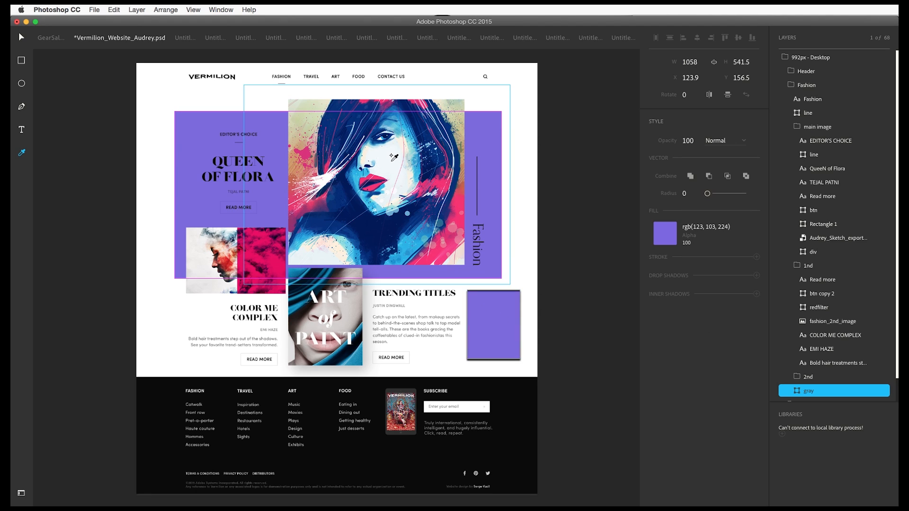
left_click(396, 166)
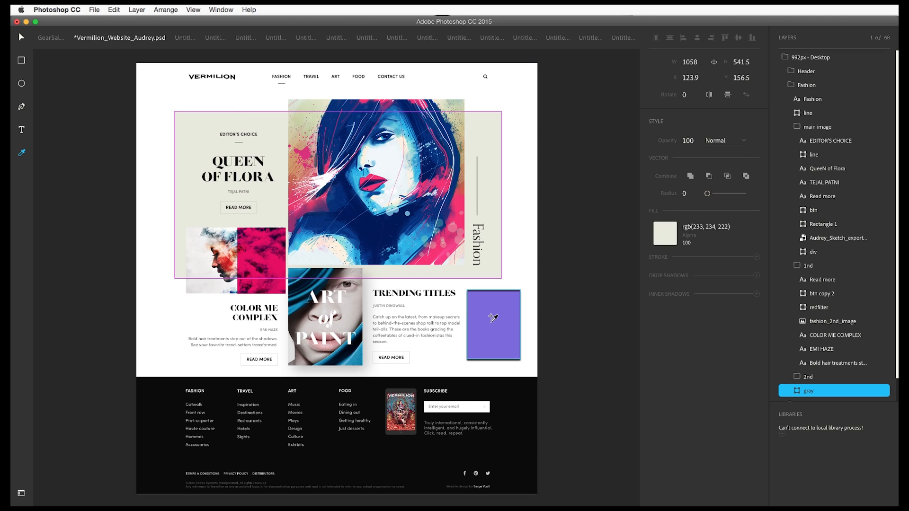
- Use the Eyedropper to copy the purple rectangle's drop and inner shadows and its fill, rgb(123, 103, 224), to the background block
left_click(493, 318)
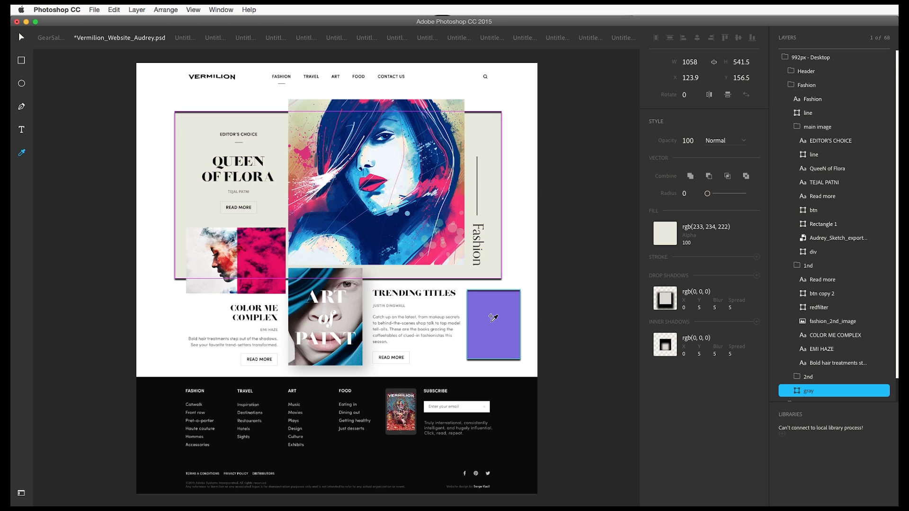
left_click(493, 318)
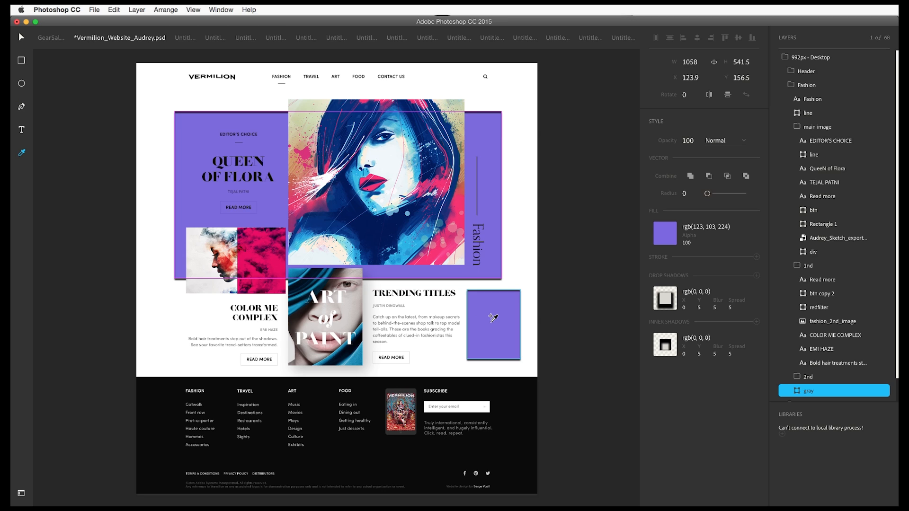